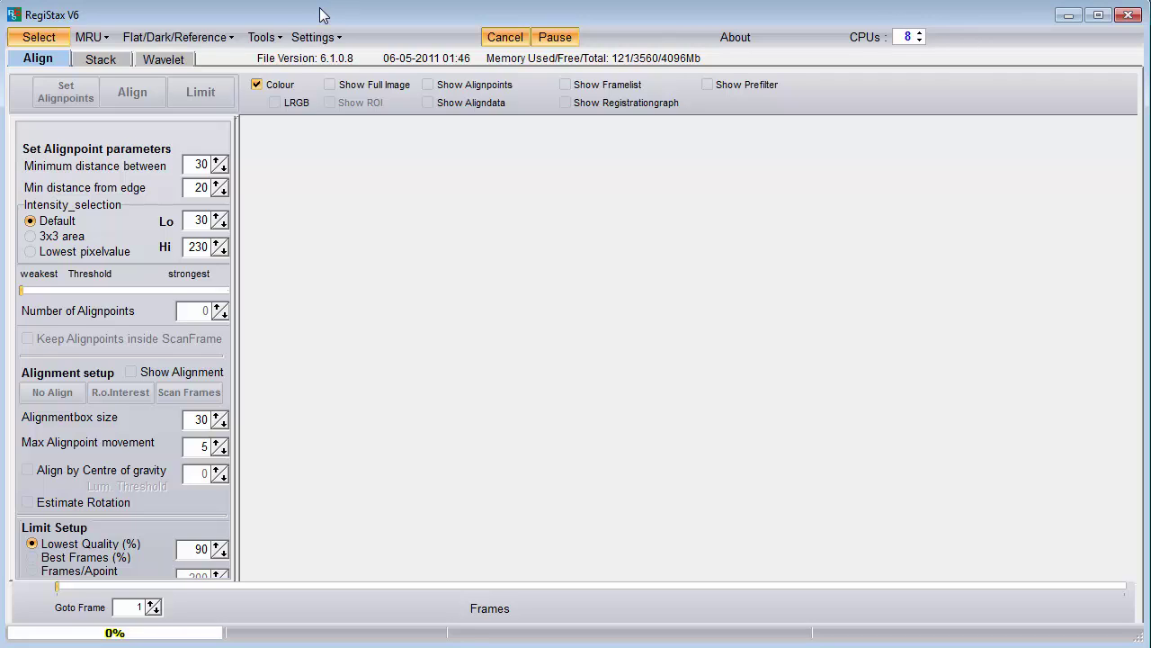
Bring up the Open file(s) dialog to pick an image to load
left_click(39, 37)
Load the stacked Jupiter TIF into the Wavelet tab
double_click(282, 427)
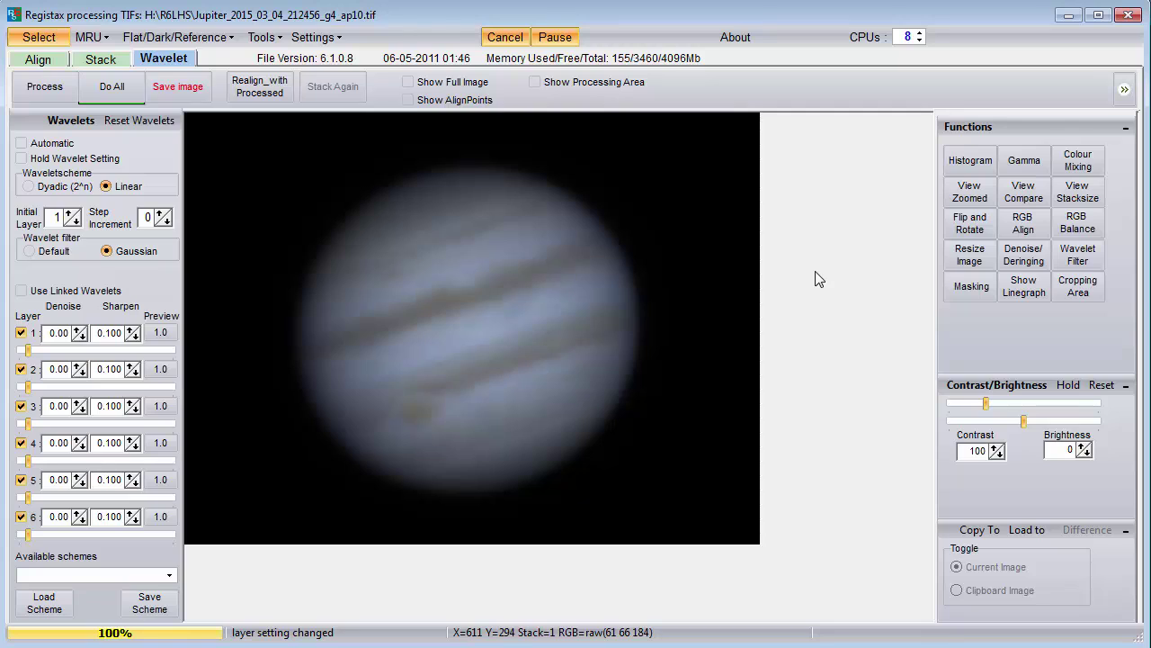
Show the RGB histogram at the lower middle and set the wavelet filter to Default
left_click(967, 166)
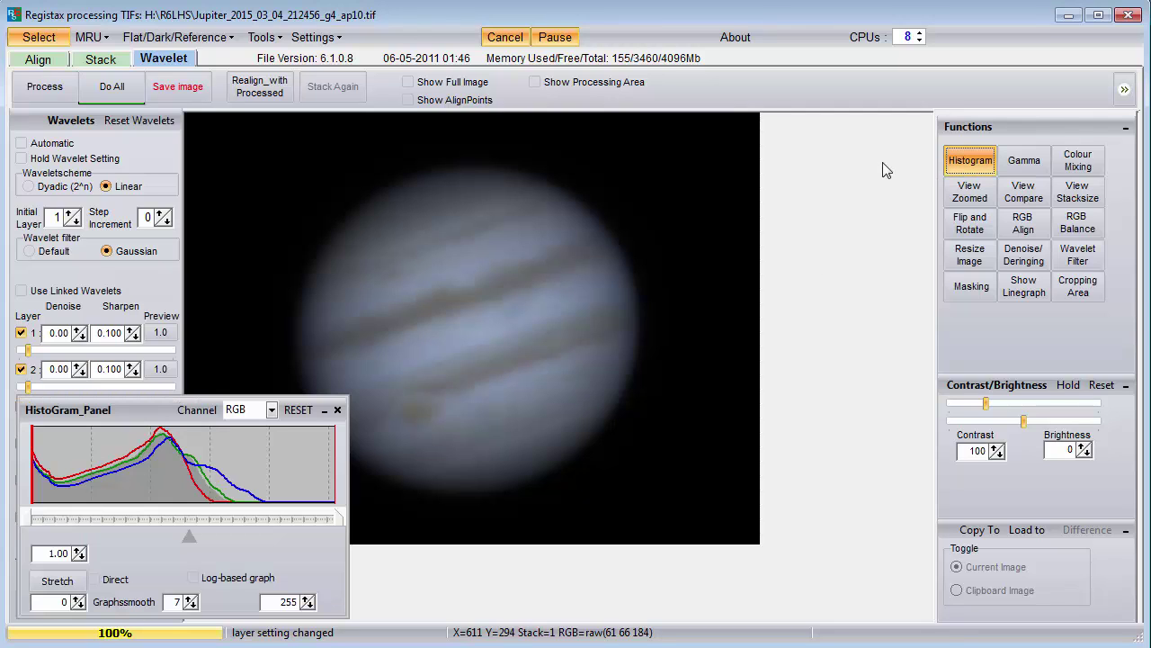
left_click_drag(171, 405, 751, 405)
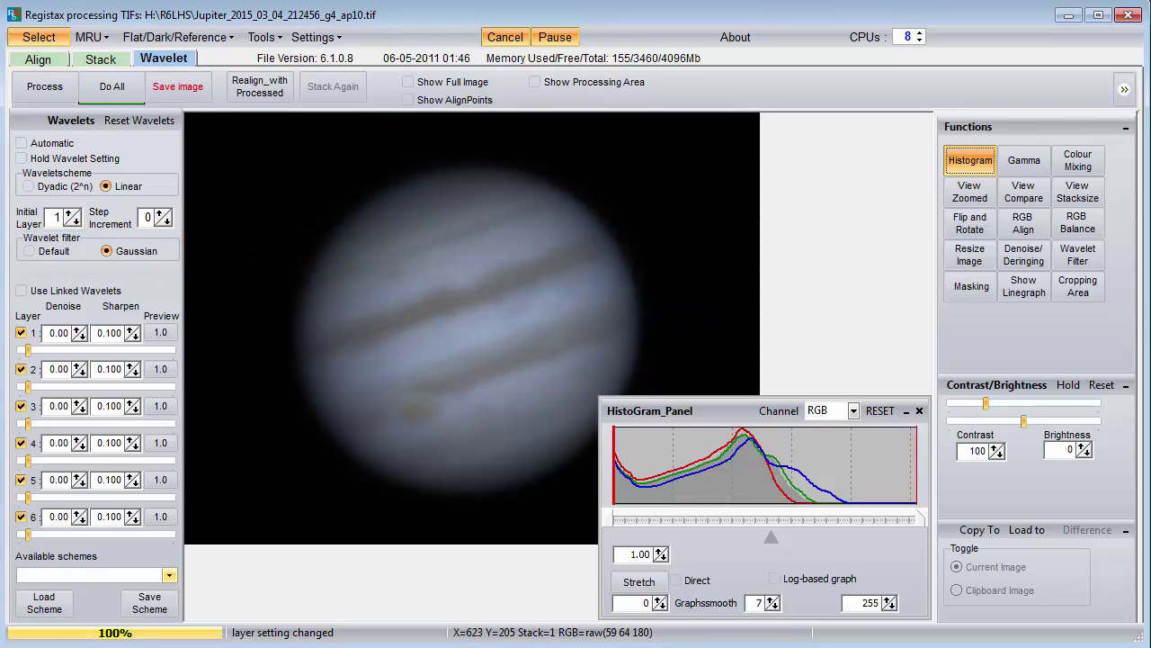
left_click(33, 252)
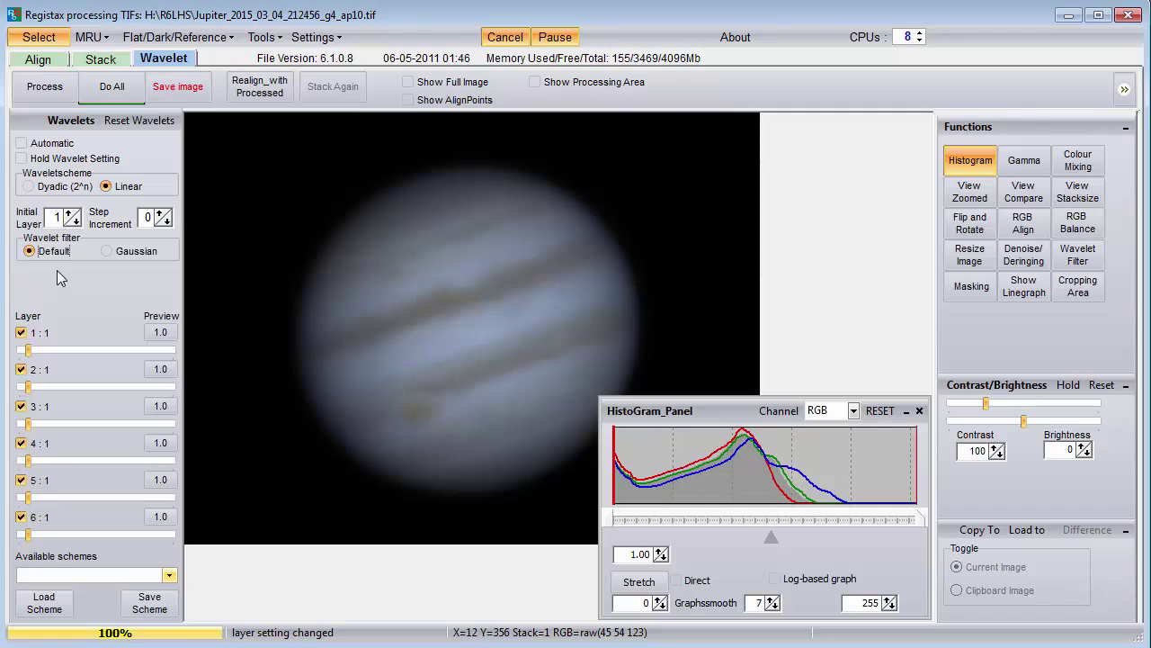
Set Initial Layer to 2 and Step Increment to 3, giving layers 2, 5, 8, 11, 14, 17
left_click(69, 213)
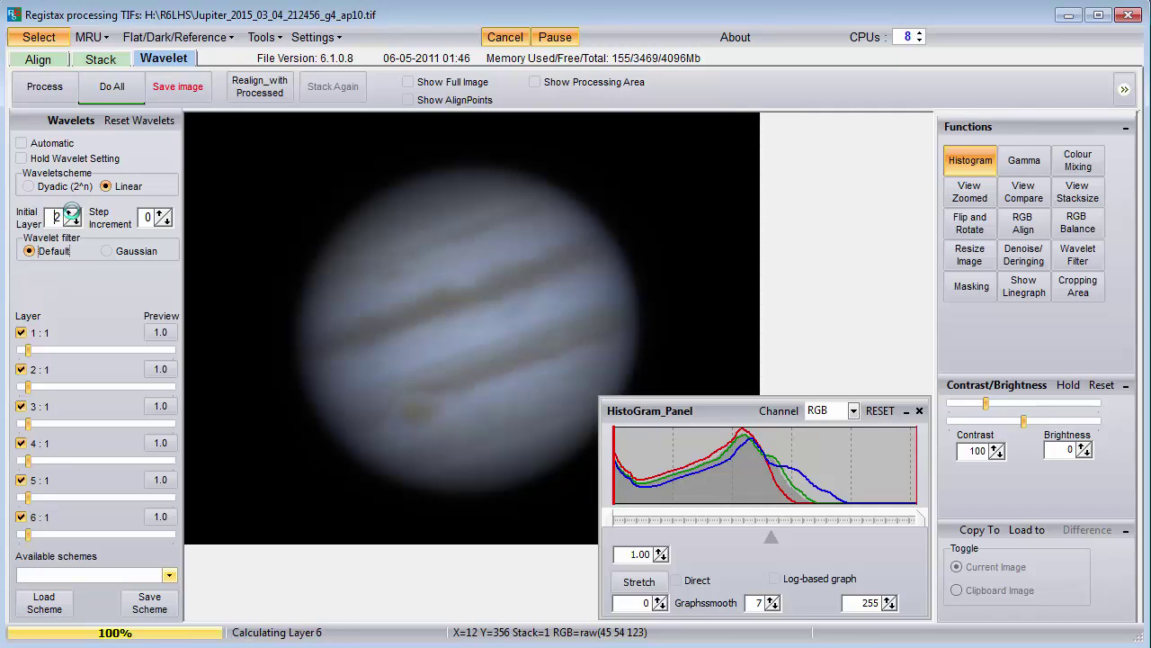
left_click(160, 212)
left_click(159, 212)
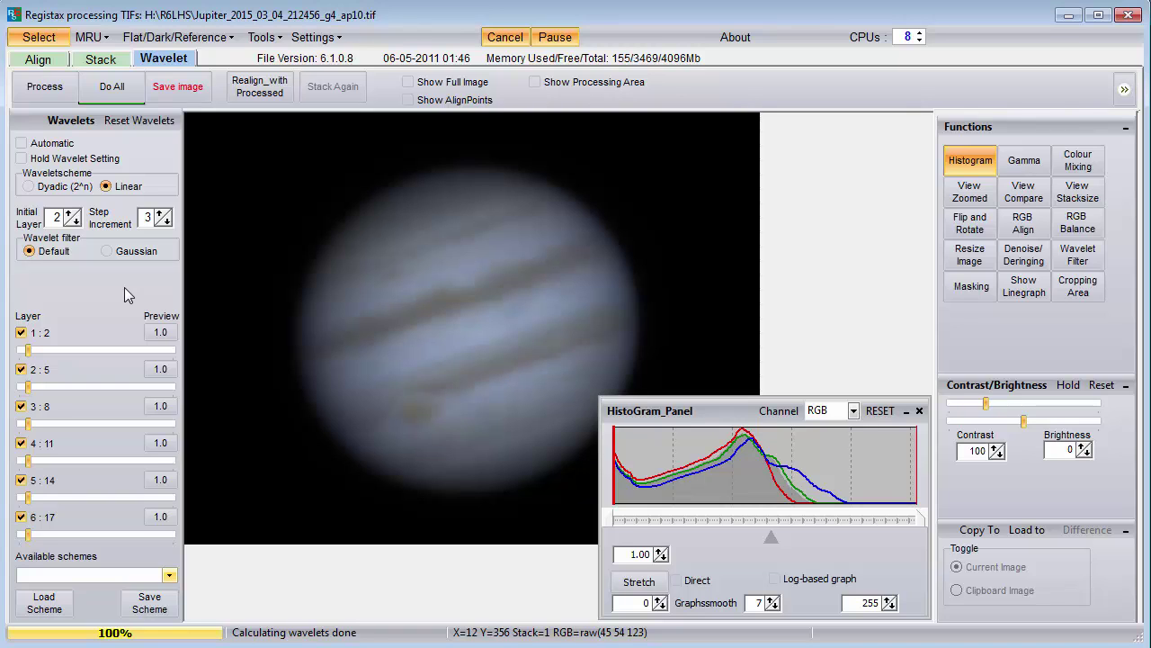
Preview what layers 1, 3, 4 and 5 change in the Jupiter image
left_click(162, 333)
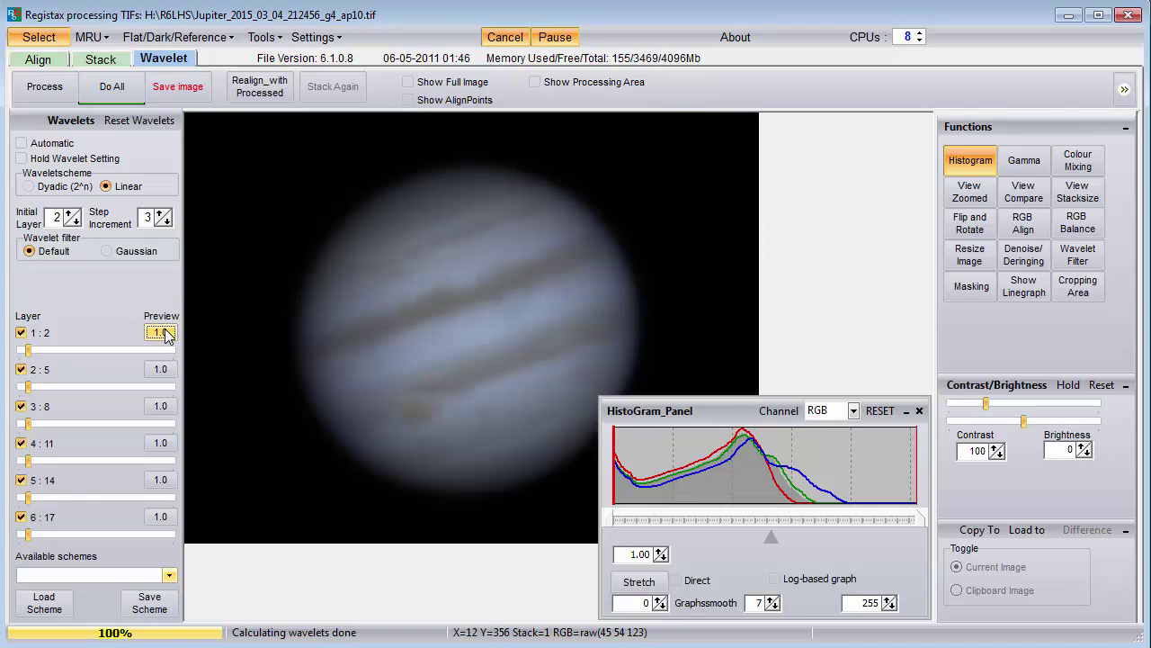
left_click(162, 407)
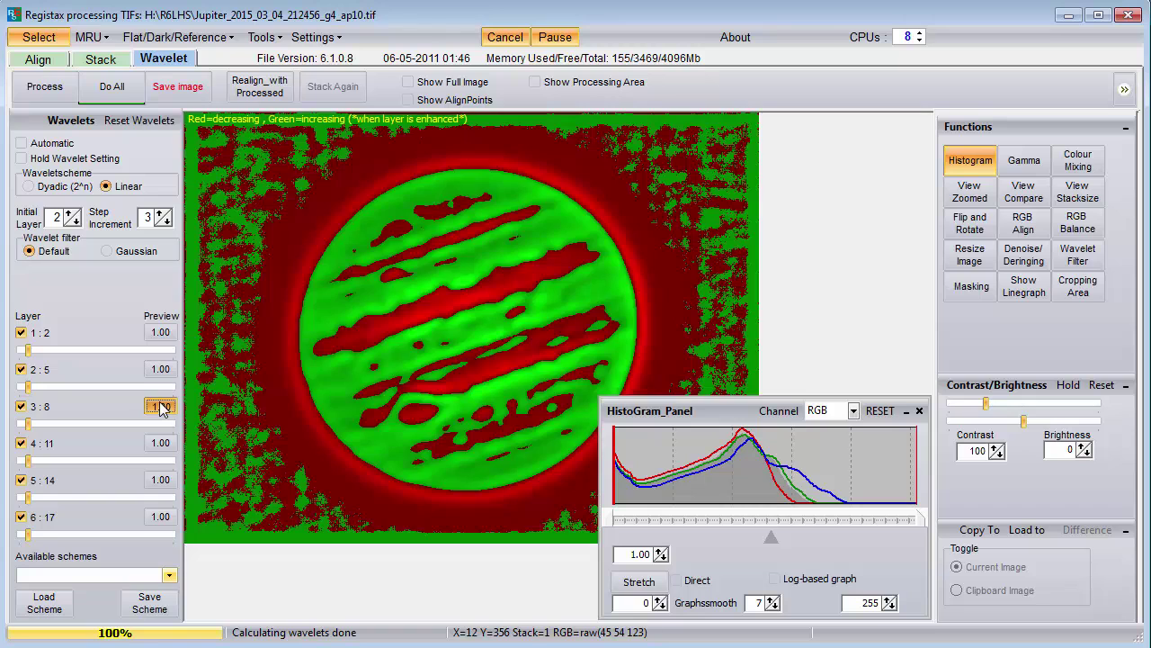
left_click(160, 442)
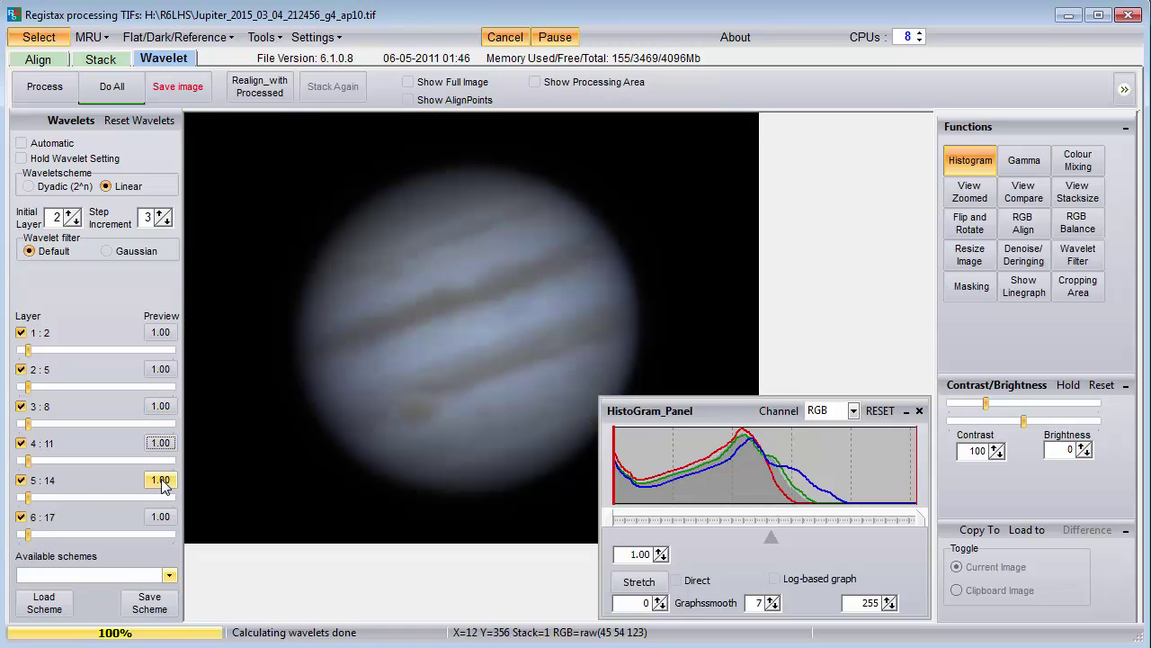
left_click(162, 481)
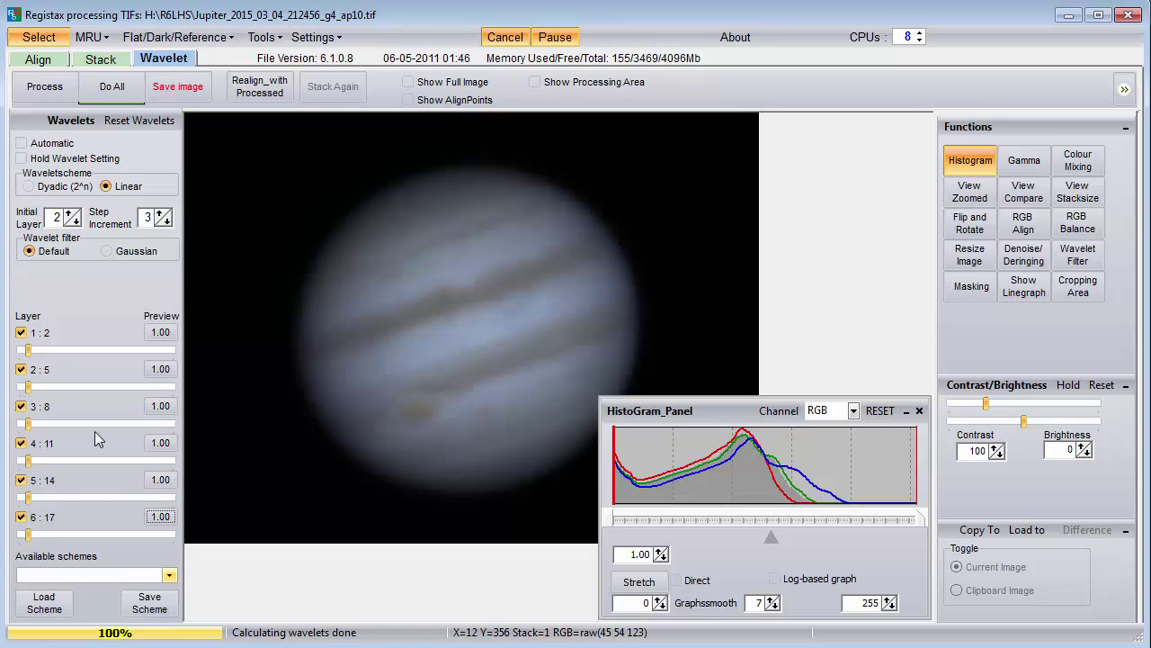
left_click_drag(29, 423, 53, 423)
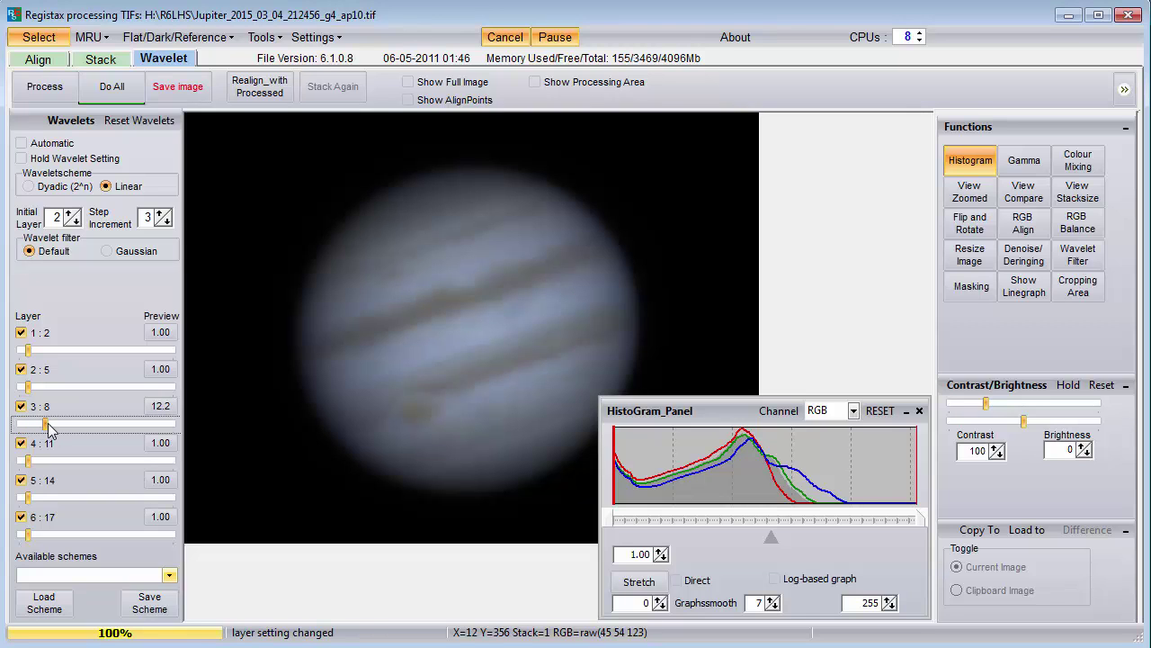
left_click(164, 407)
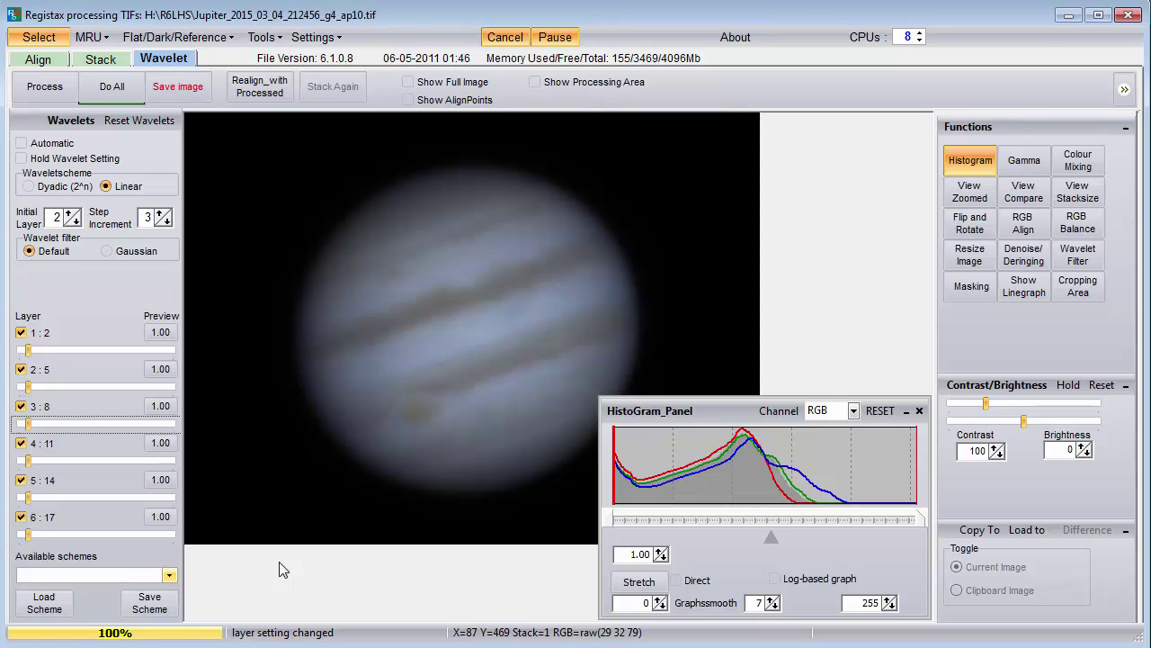
key("Tab")
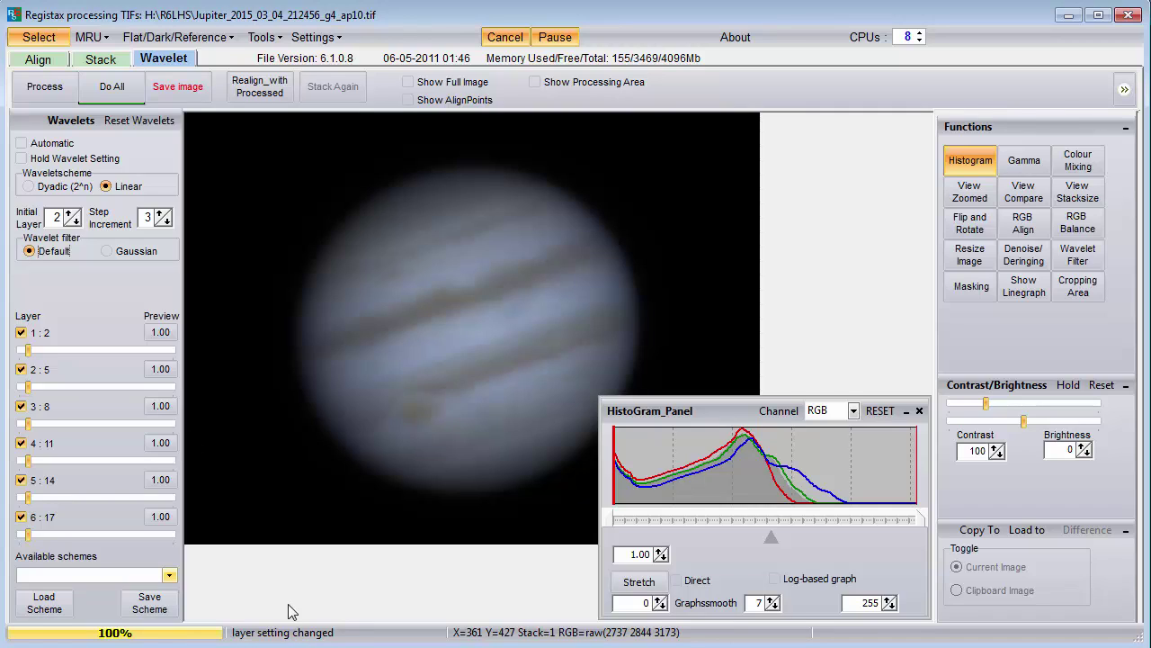
Select the Dyadic (2^n) wavelet scheme with the Gaussian wavelet filter
left_click(28, 187)
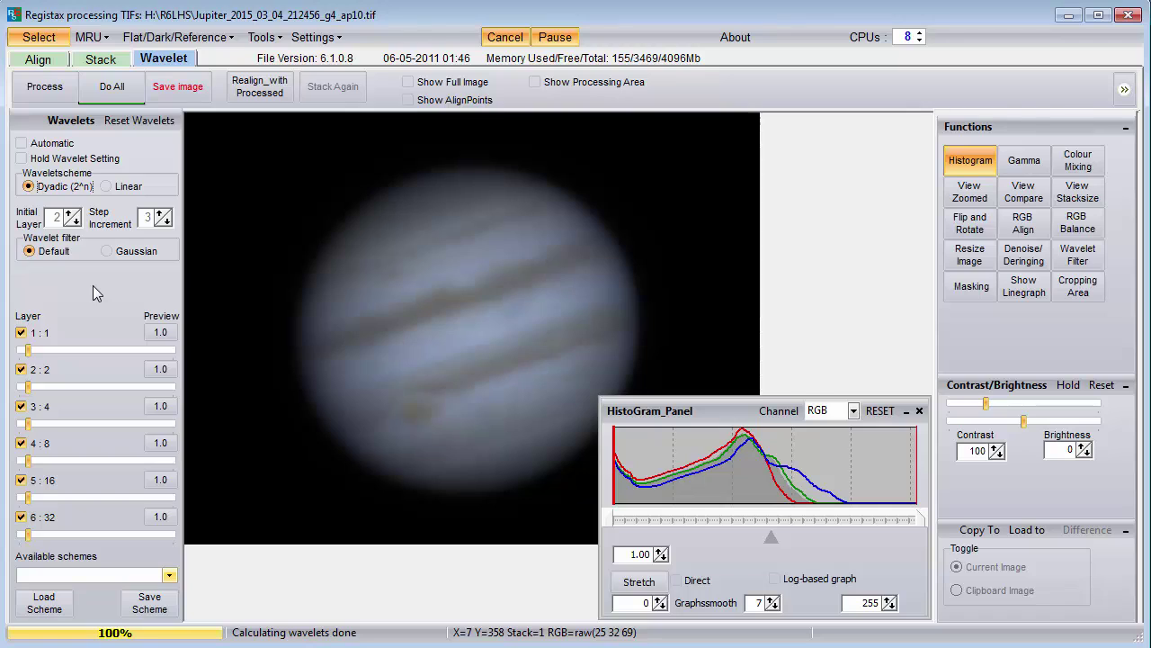
left_click(107, 251)
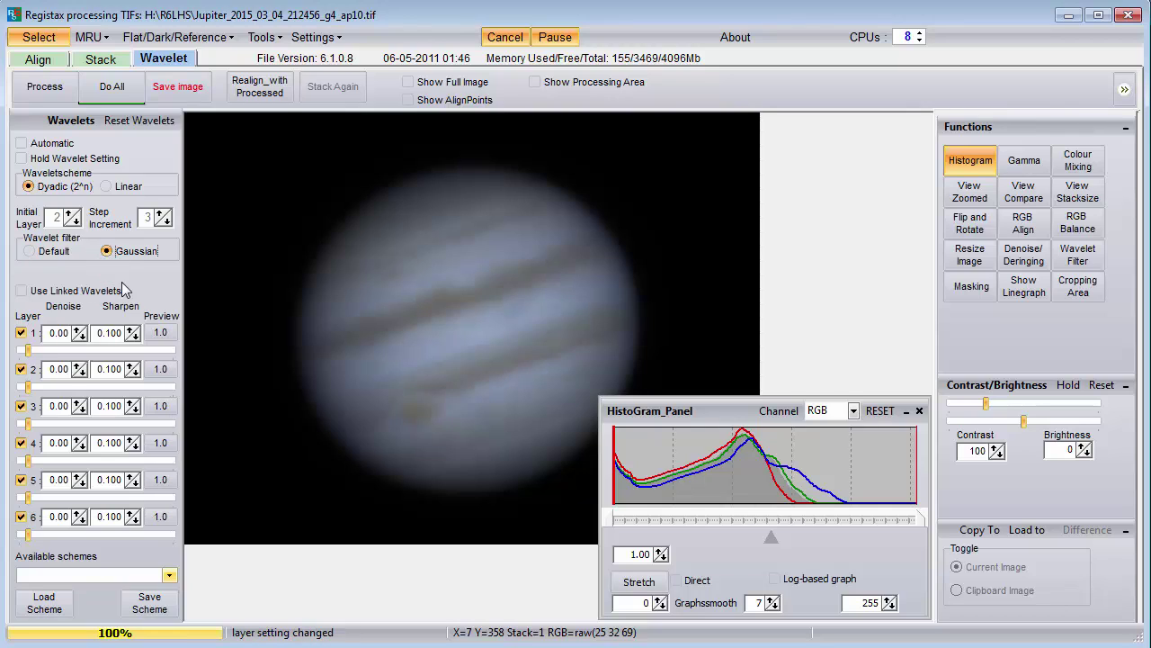
Preview layer 6 while switching from the linear back to the dyadic scheme
left_click(161, 517)
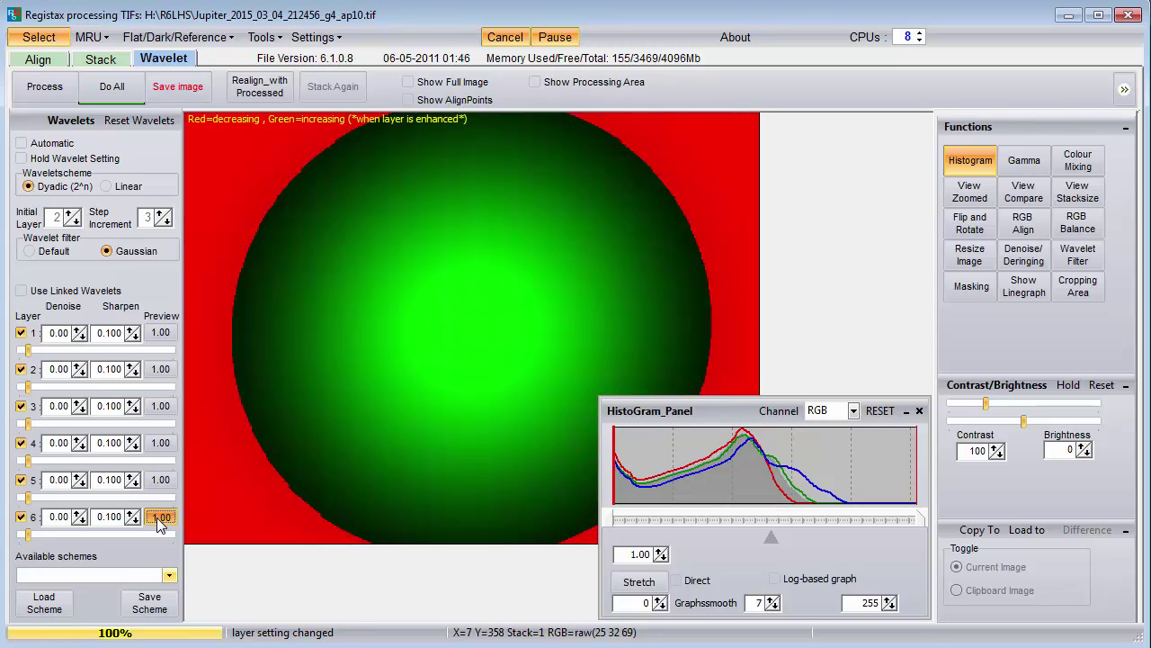
left_click(158, 519)
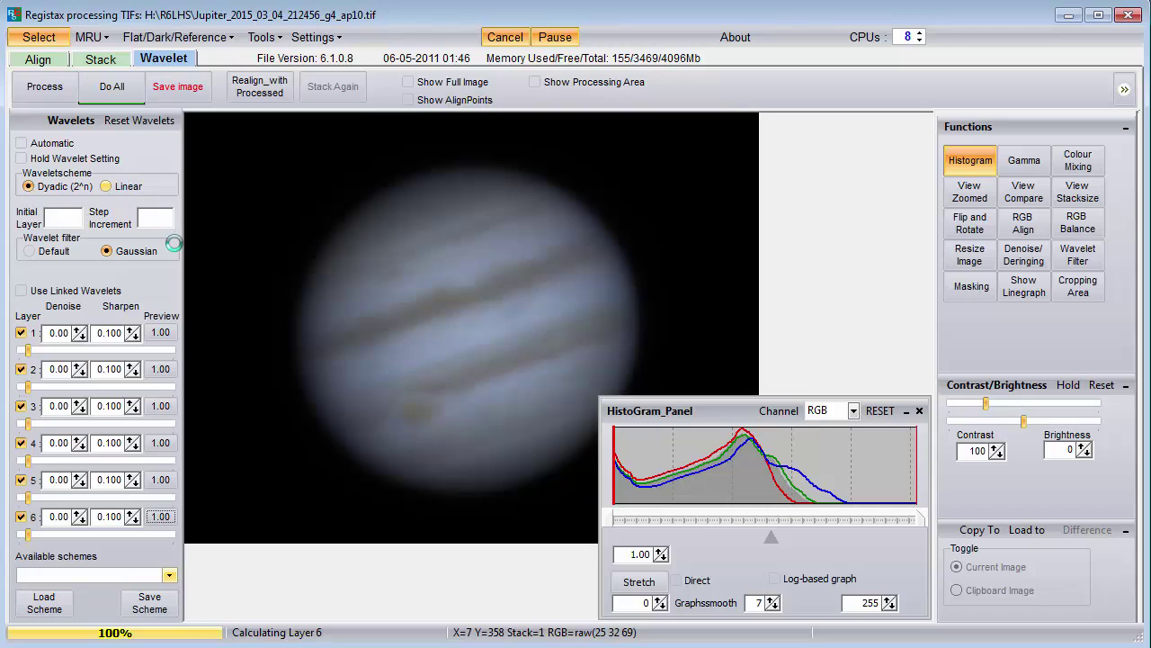
left_click(167, 221)
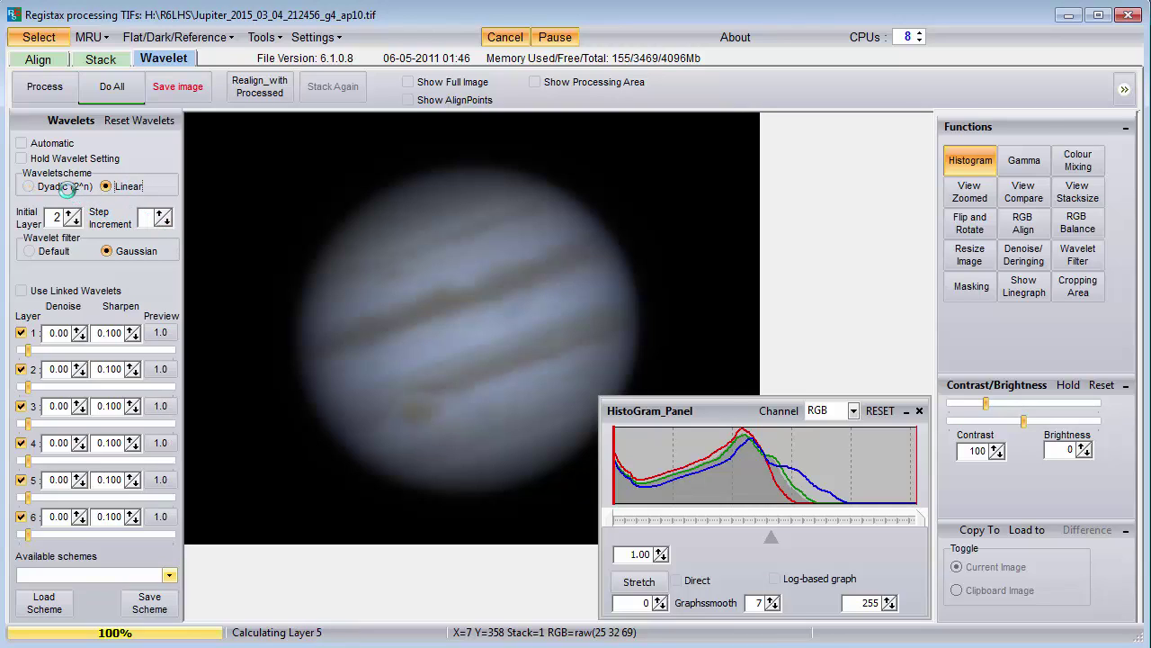
left_click(65, 188)
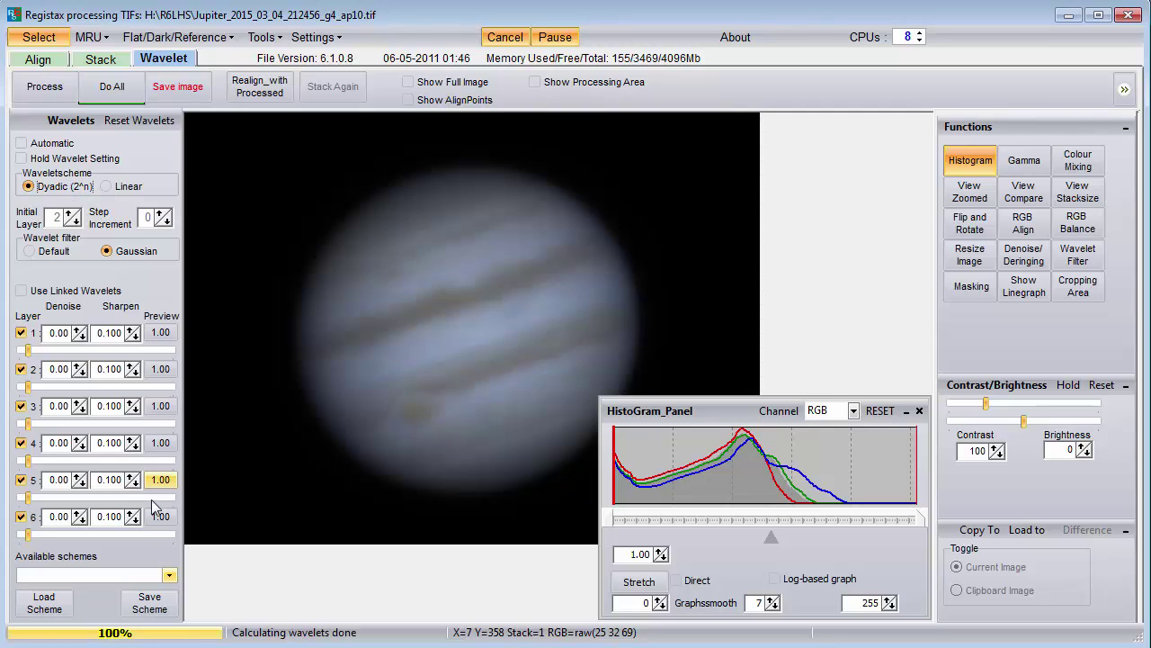
left_click(162, 517)
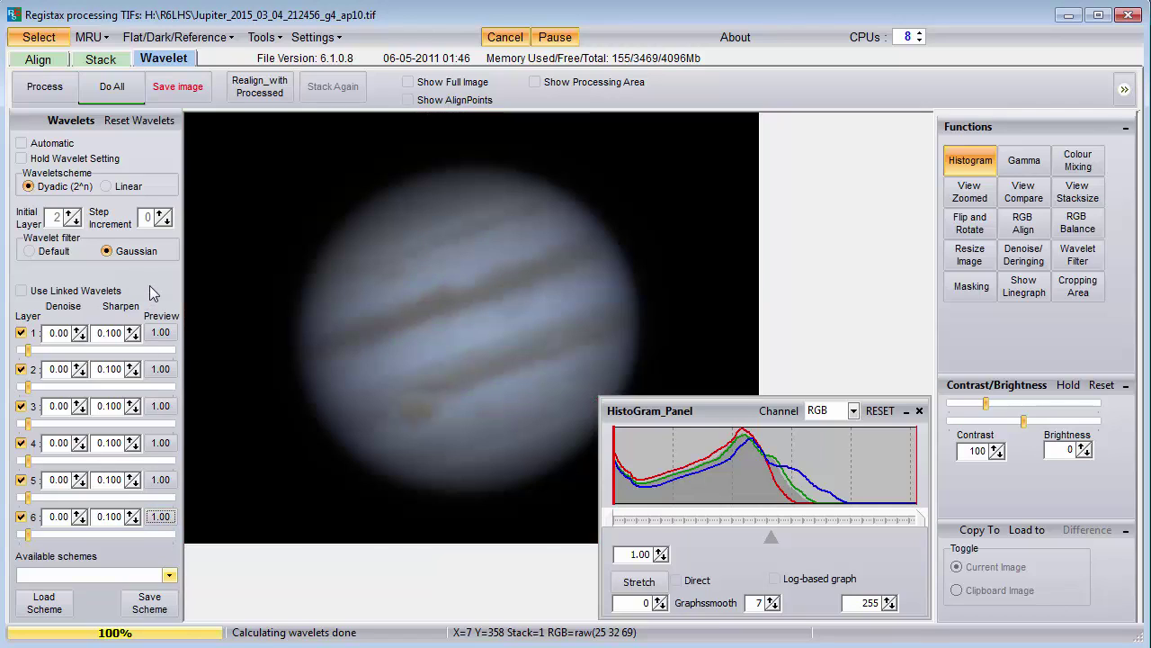
Switch to the linear scheme and preview layers 1 through 6 in turn
left_click(106, 186)
left_click(160, 333)
left_click(161, 517)
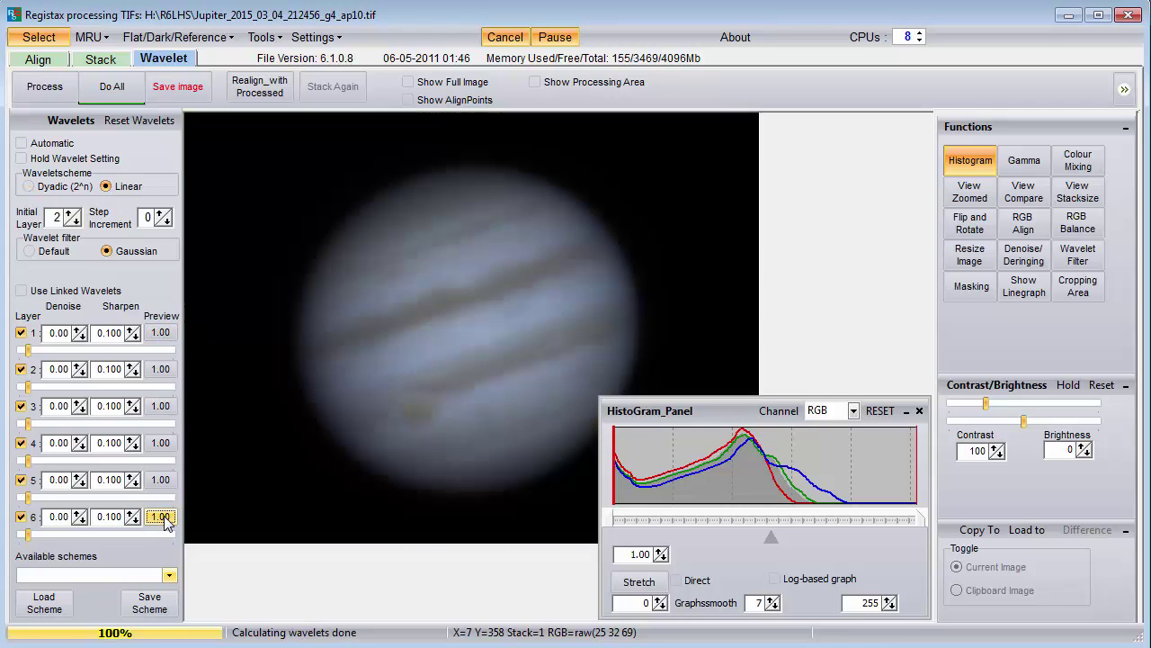
left_click(165, 483)
left_click(164, 445)
left_click(164, 410)
left_click(161, 369)
Set Step Increment to 0 and return to the Dyadic (2^n) scheme
left_click(161, 215)
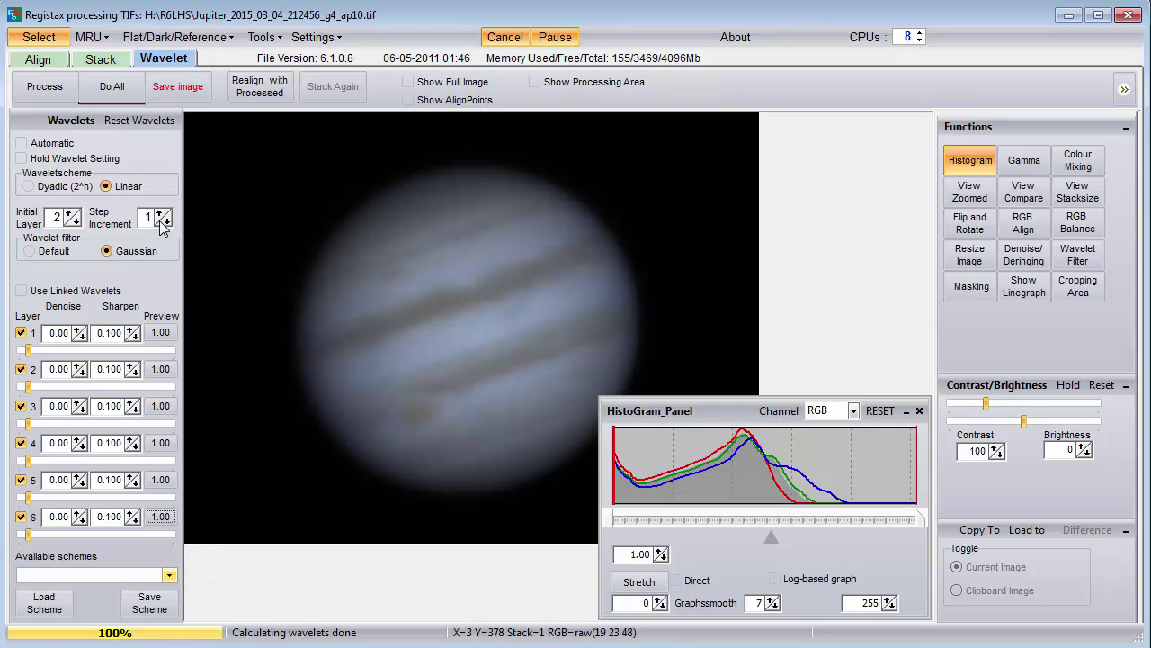
left_click(164, 221)
left_click(65, 187)
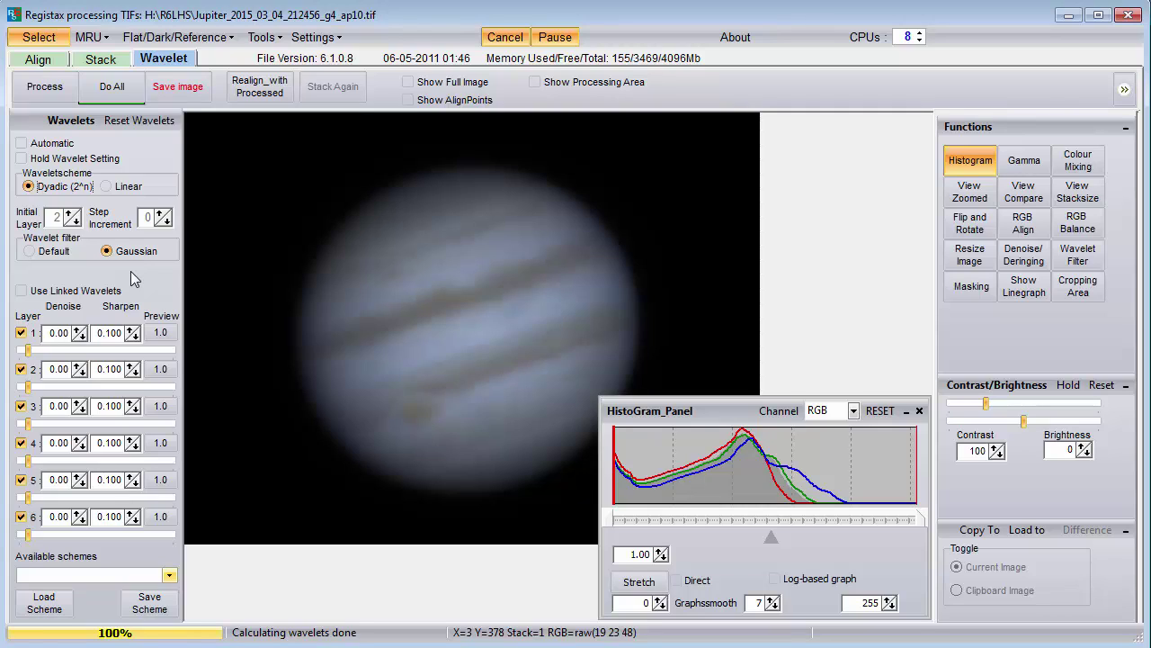
Load wogain.rwv, giving layer amounts 100, 70.5, 28.2, 11.6, 3.6 and 2.4
left_click(170, 576)
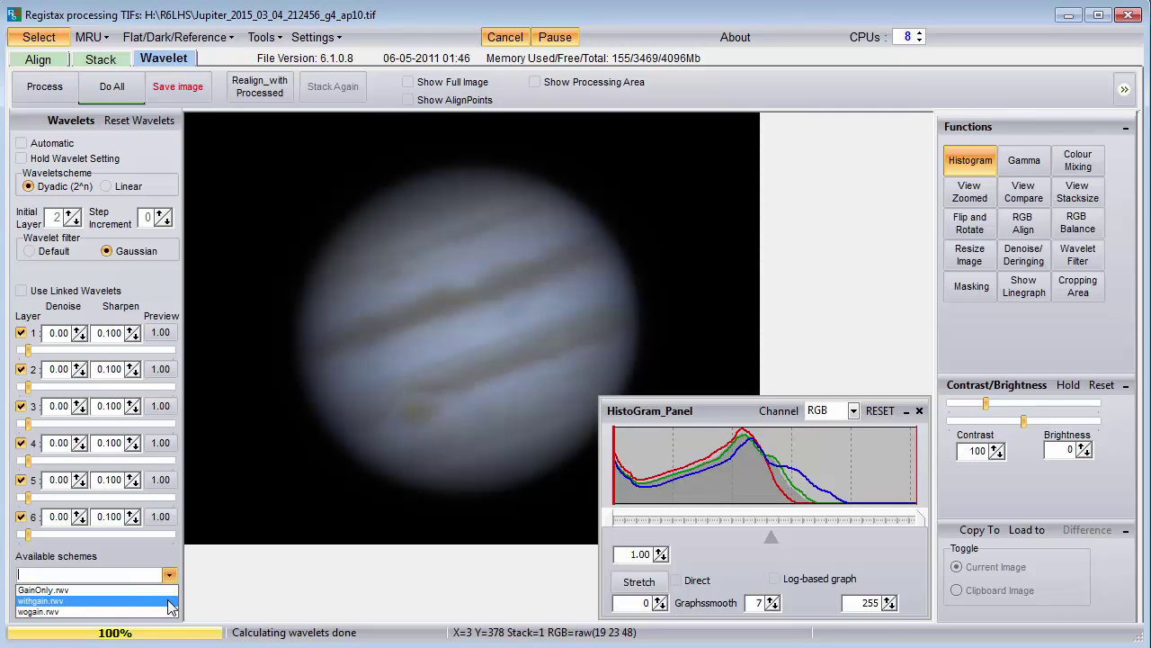
left_click(168, 611)
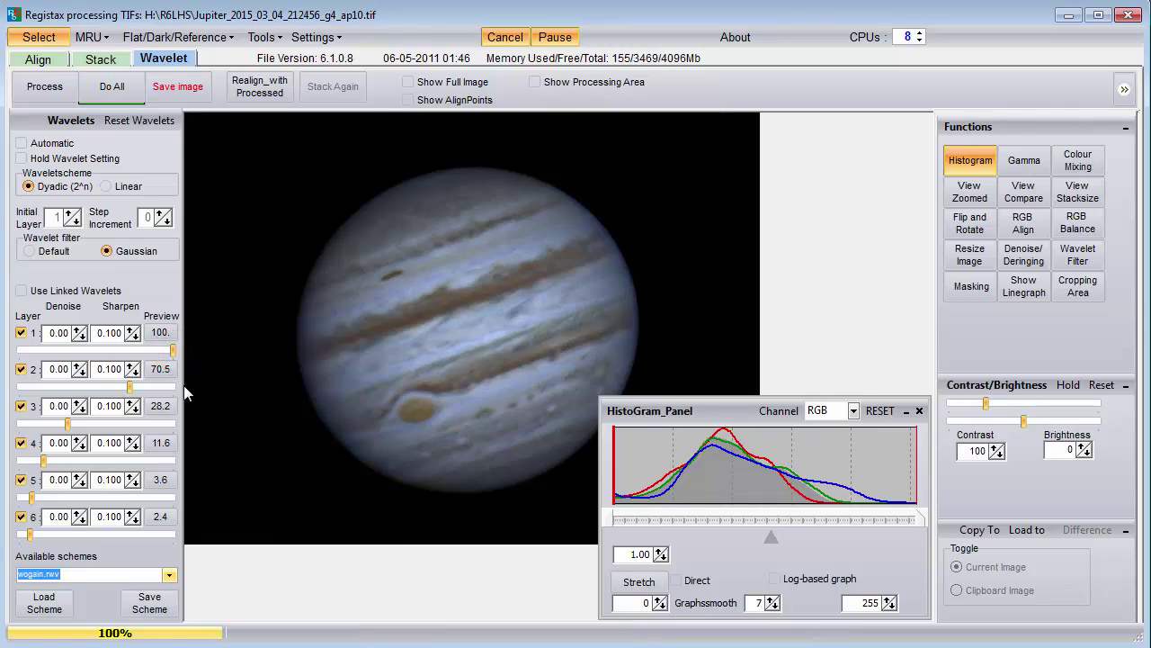
Set layer 1 to sharpen 0.200 at strength 85.3 and raise layer 6 to 17.1
left_click_drag(173, 351, 198, 340)
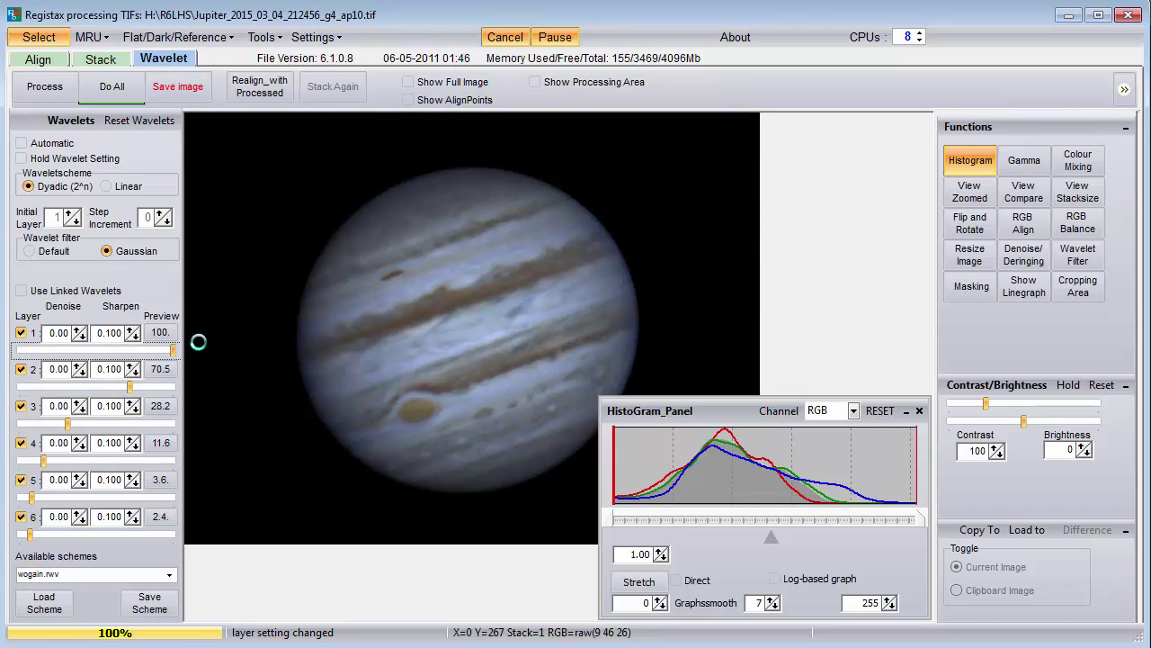
left_click(133, 333)
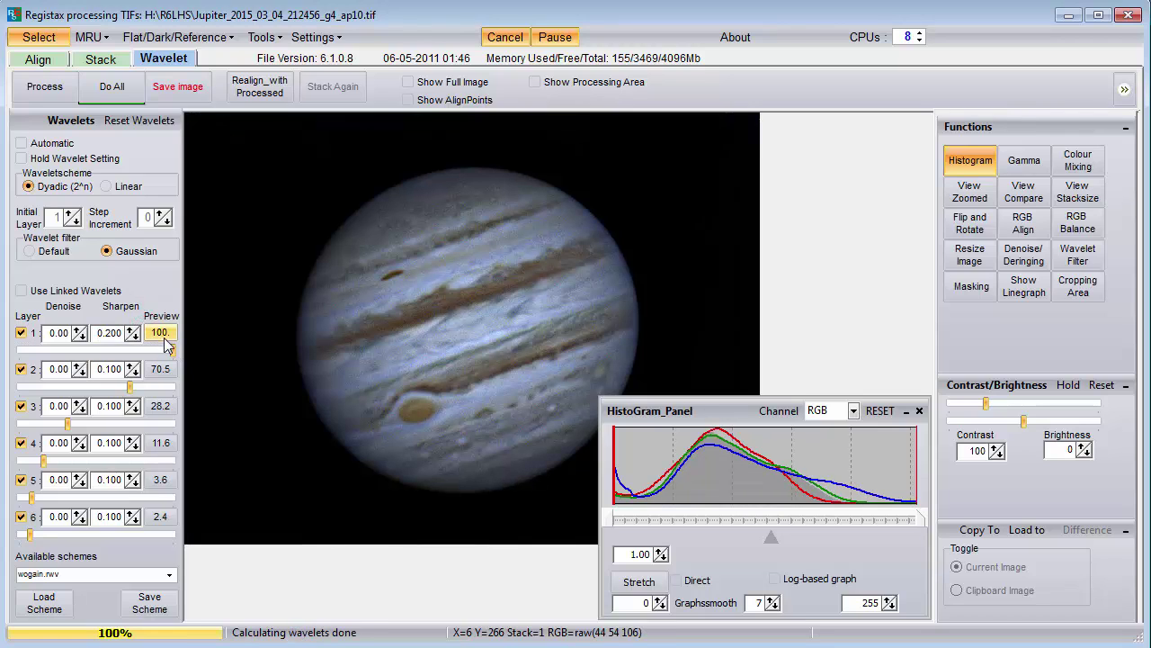
mouse_move(173, 349)
left_mouse_down()
mouse_move(83, 351)
mouse_move(151, 351)
left_mouse_up()
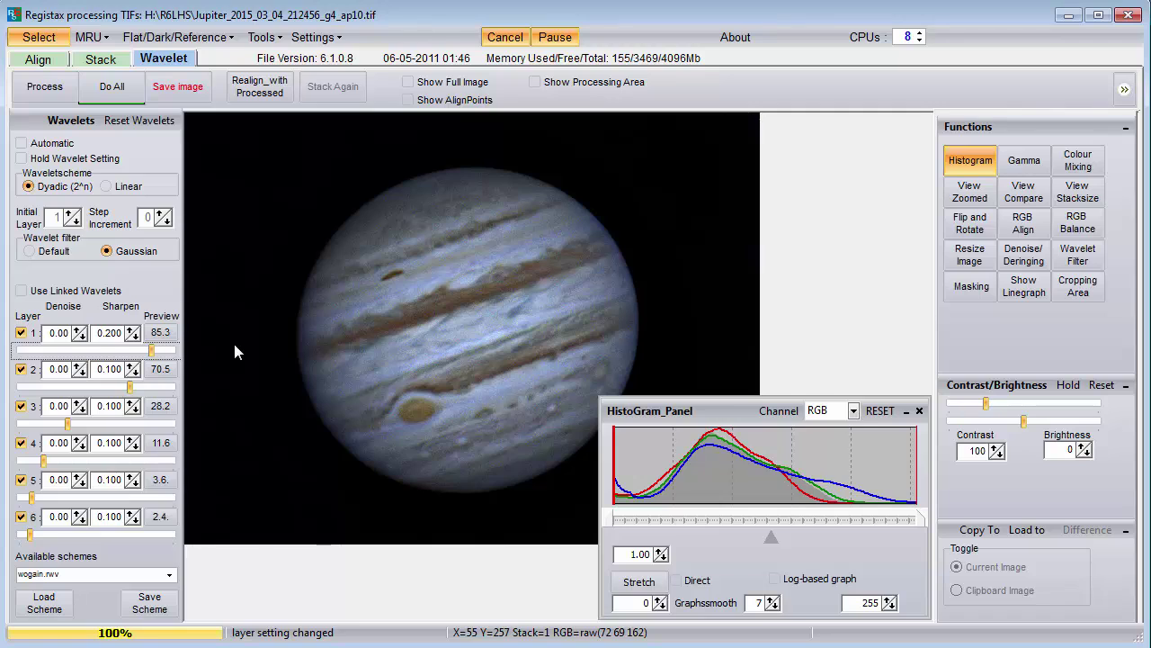
left_click_drag(32, 535, 59, 550)
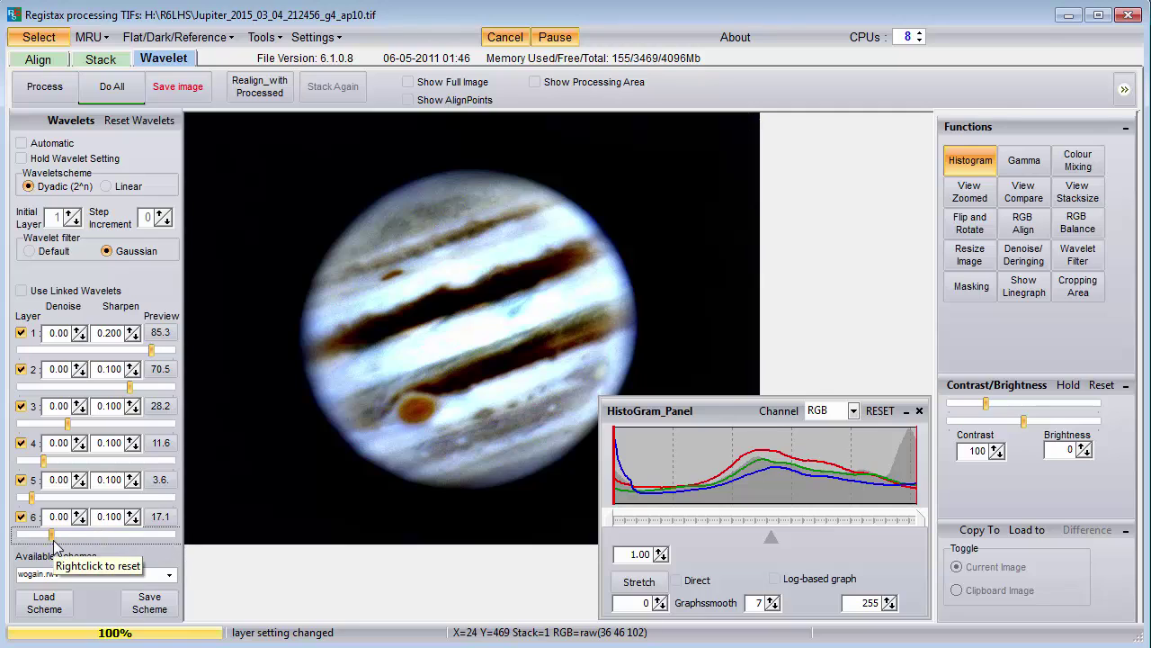
Set layer 6 sharpen to 0.060 and its strength to a full 100
type("0.07")
key("Return")
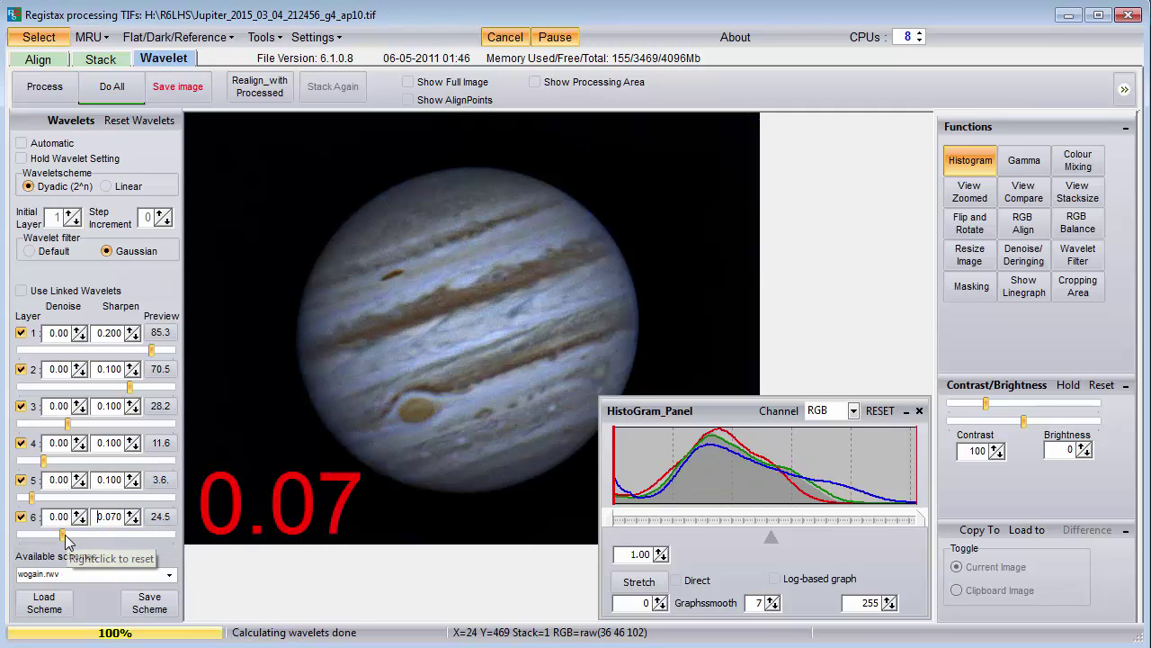
mouse_move(62, 535)
left_mouse_down()
mouse_move(145, 537)
mouse_move(43, 536)
left_mouse_up()
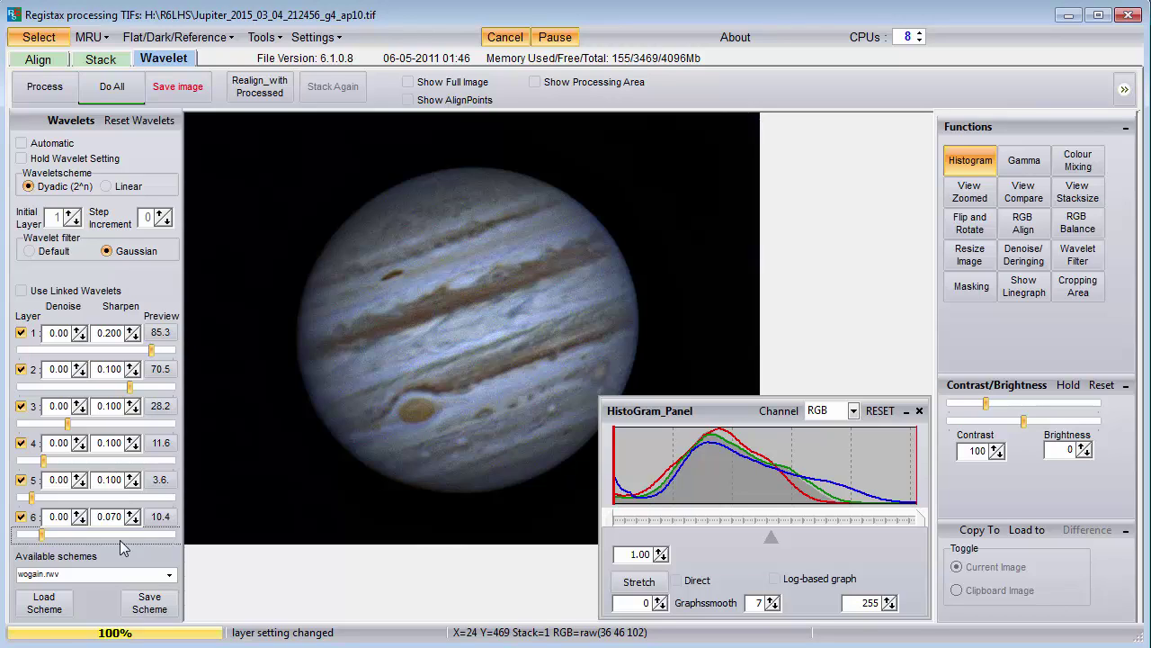
scroll(120, 540, "down", 1)
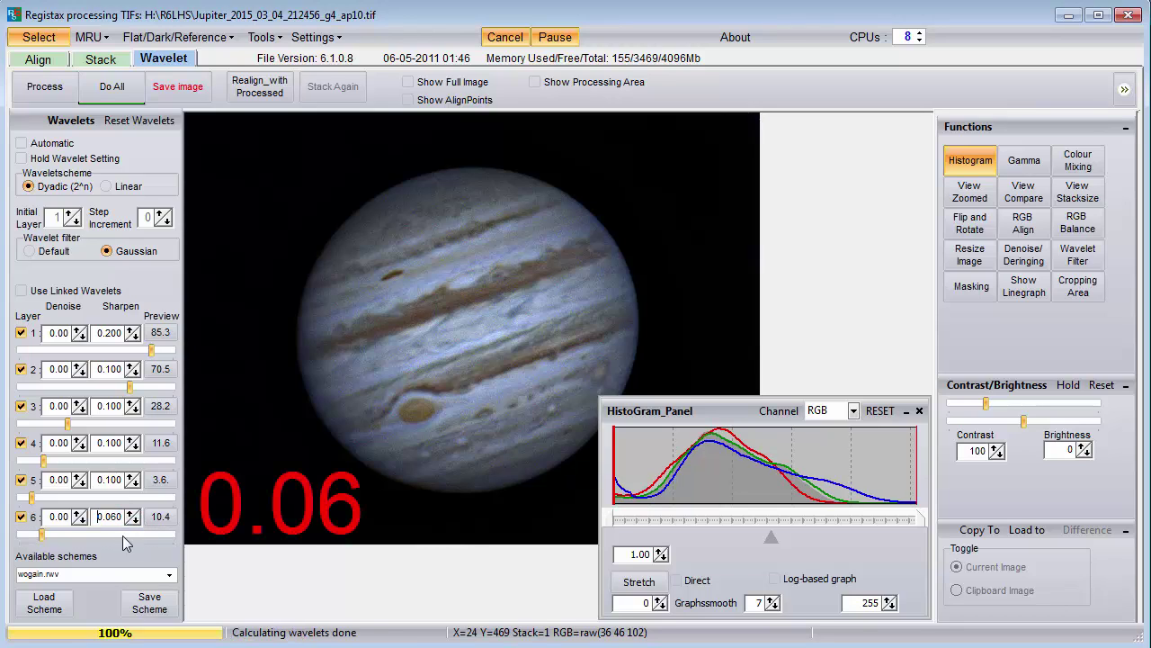
left_click_drag(43, 535, 214, 542)
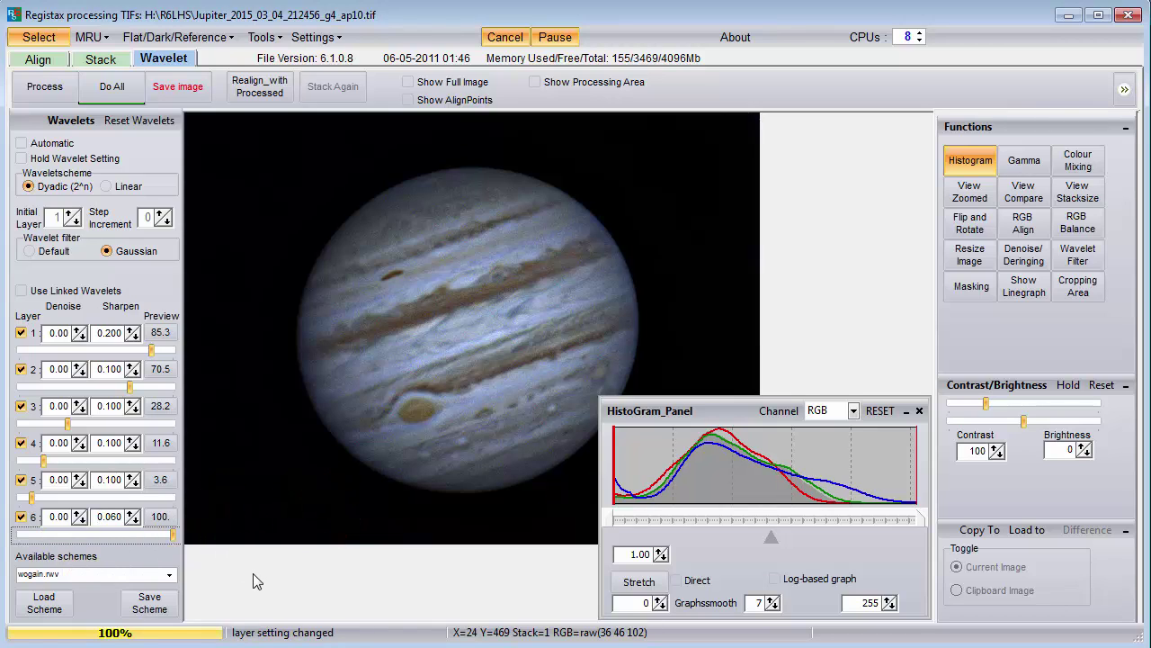
left_click(169, 574)
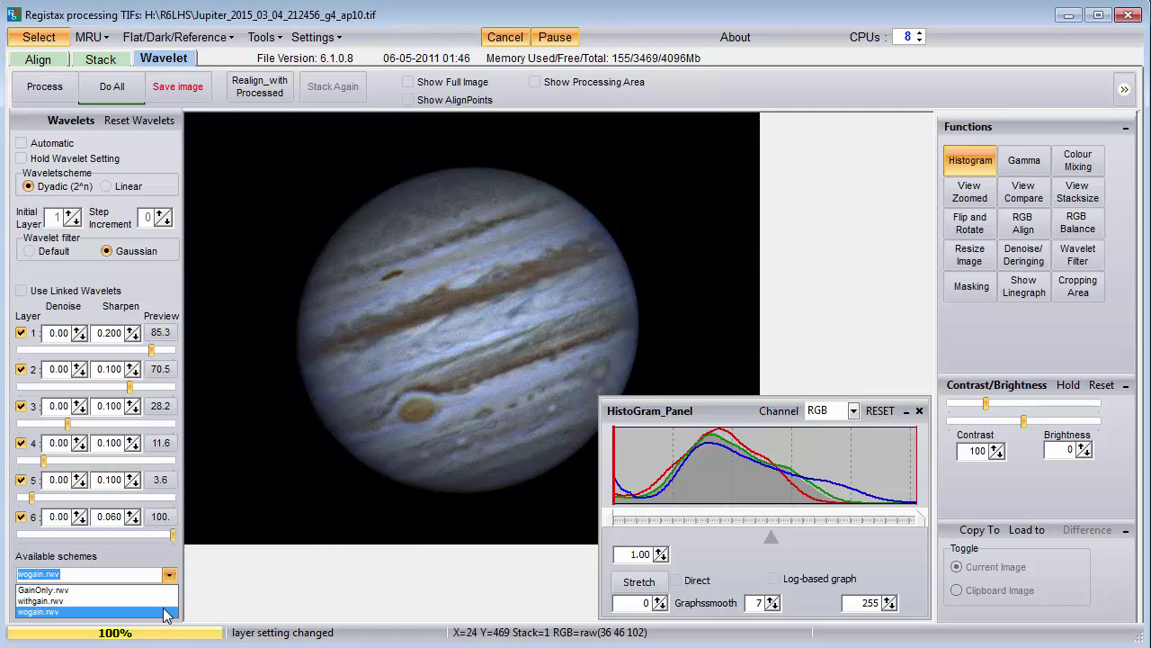
Apply withgain.rwv, giving sharpen values 0.220, 0.150, 0.100, 0.090, 0.070, 0.070
left_click(166, 600)
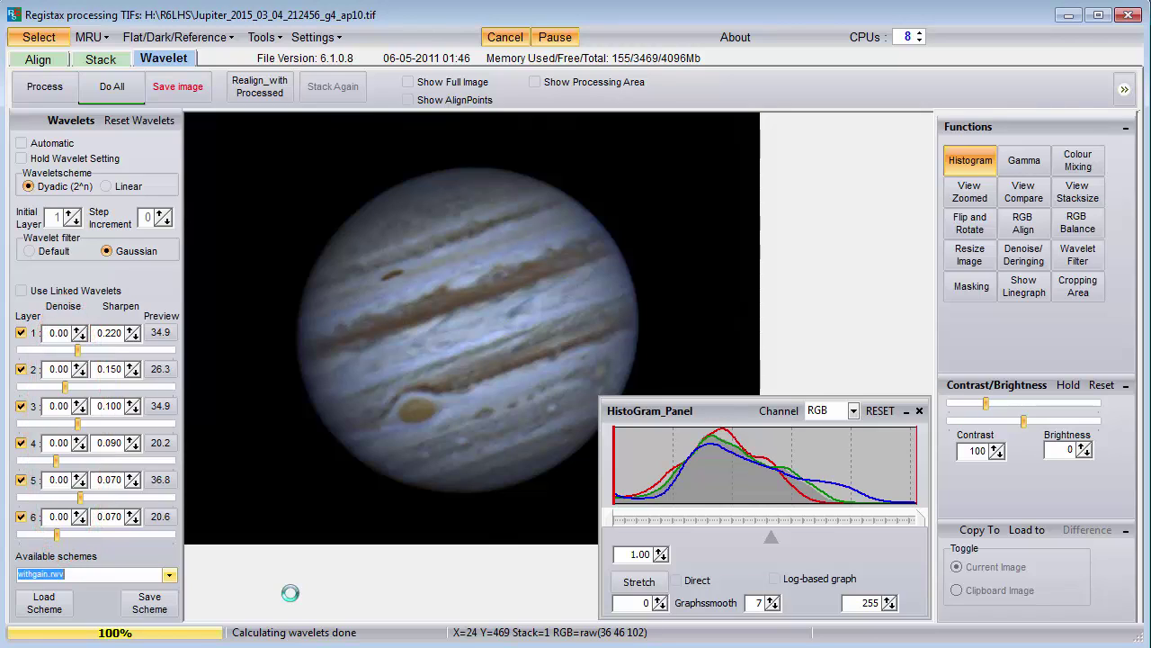
key("Tab")
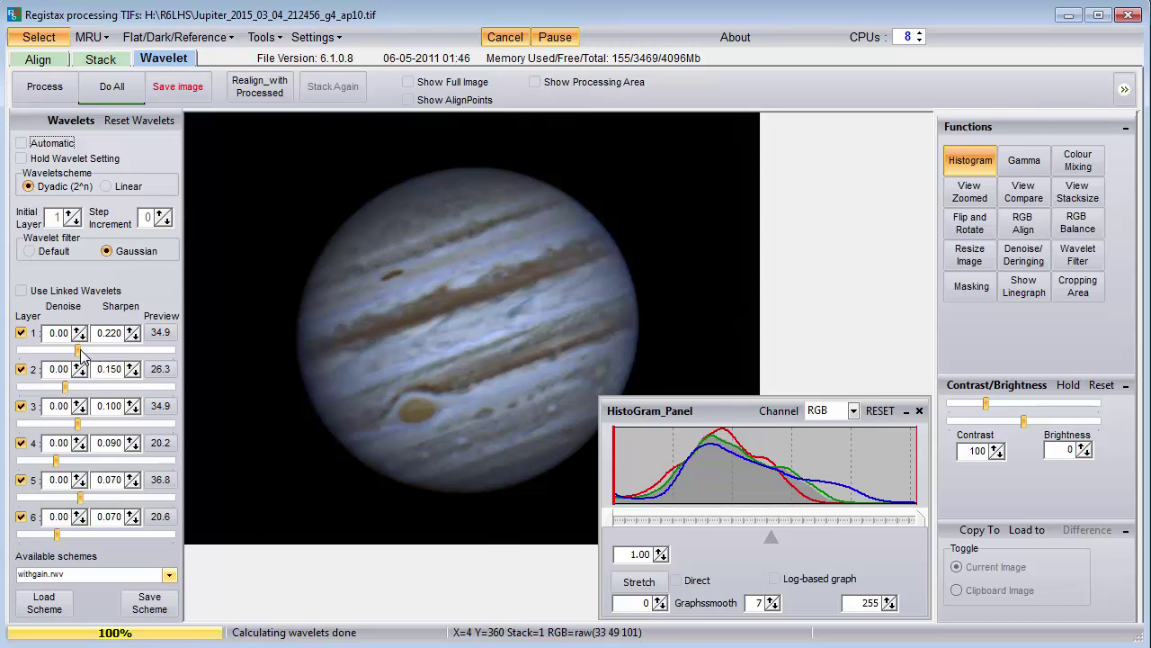
Set wavelet layer 1 to strength 100 with denoise 0.2, and switch on automatic processing
left_click_drag(80, 351, 194, 358)
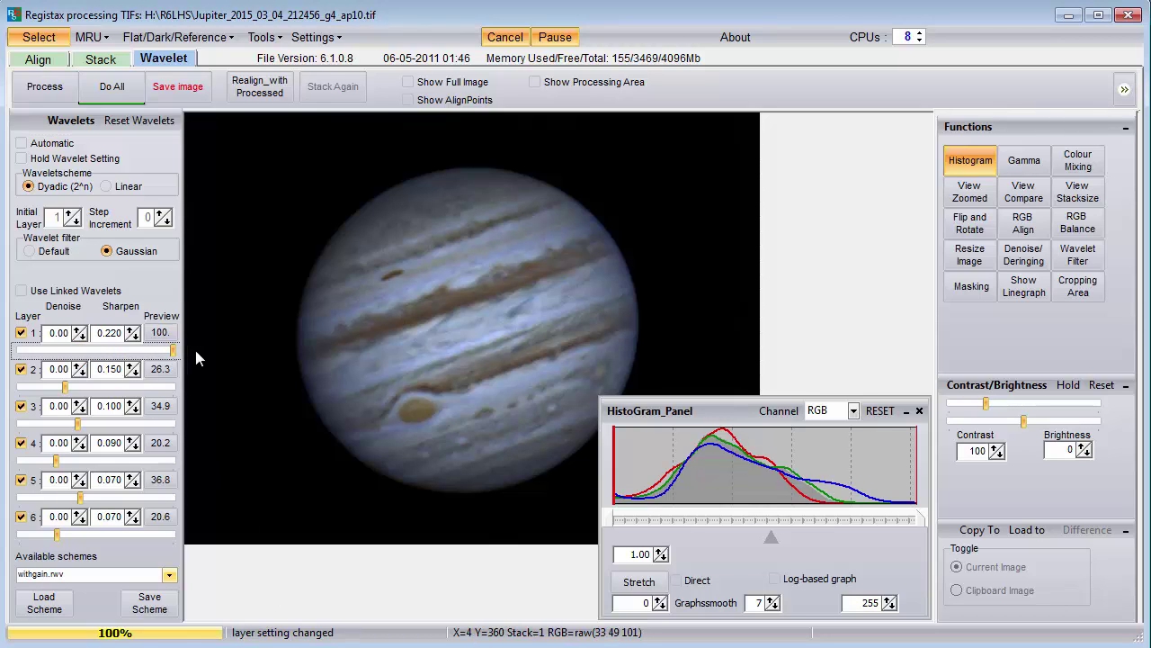
left_click(80, 335)
type("0.2")
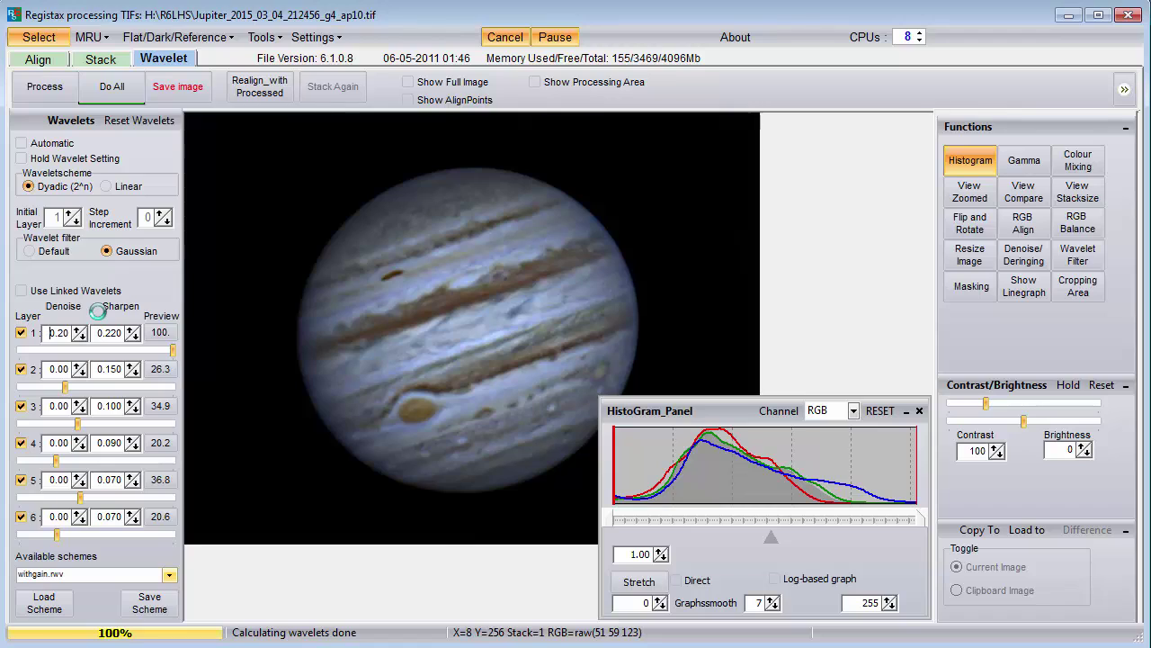
left_click(21, 144)
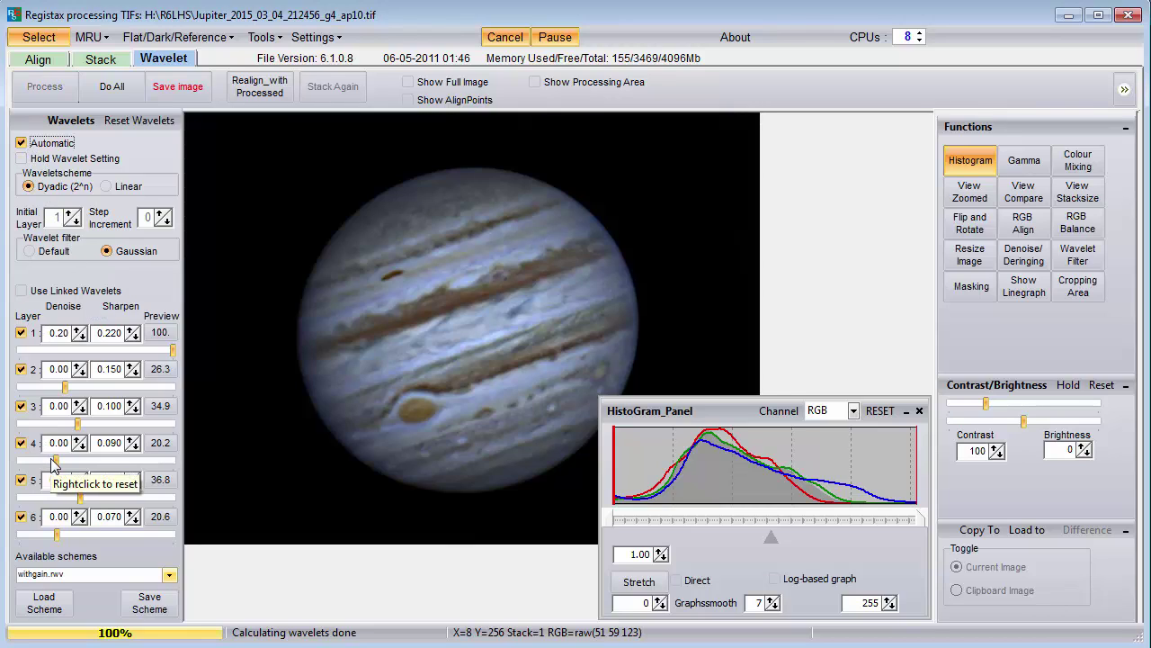
Raise wavelet layer 4's strength from 20.2 to 28.2, then turn automatic processing off
mouse_move(54, 463)
left_mouse_down()
mouse_move(158, 460)
mouse_move(67, 461)
left_mouse_up()
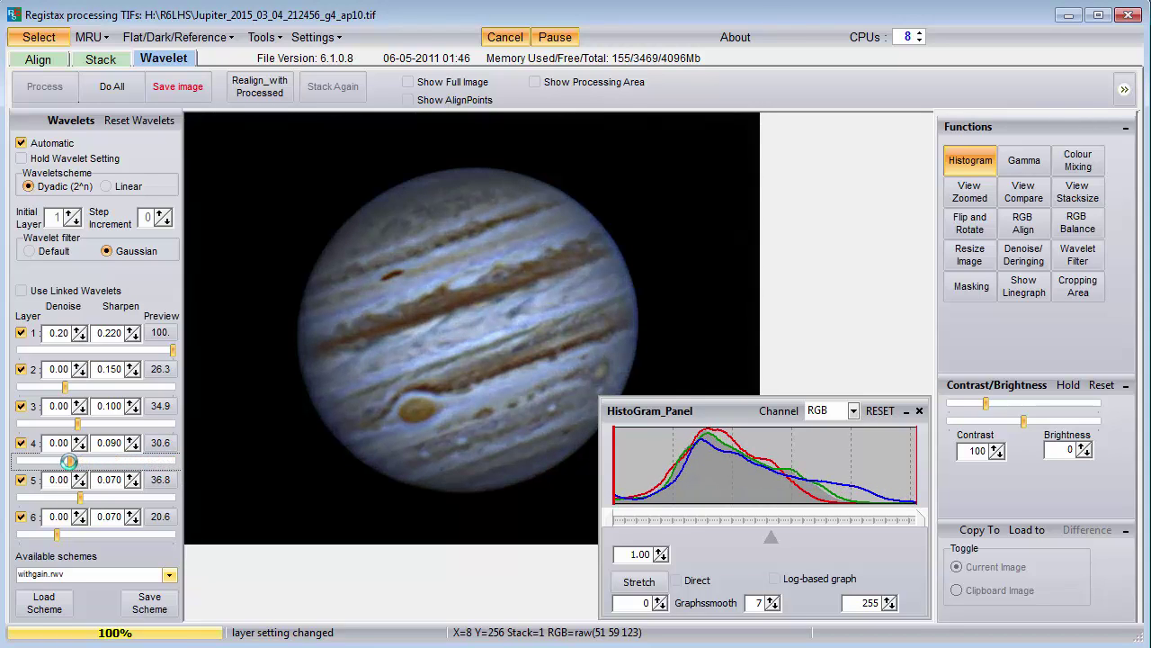
left_click(21, 143)
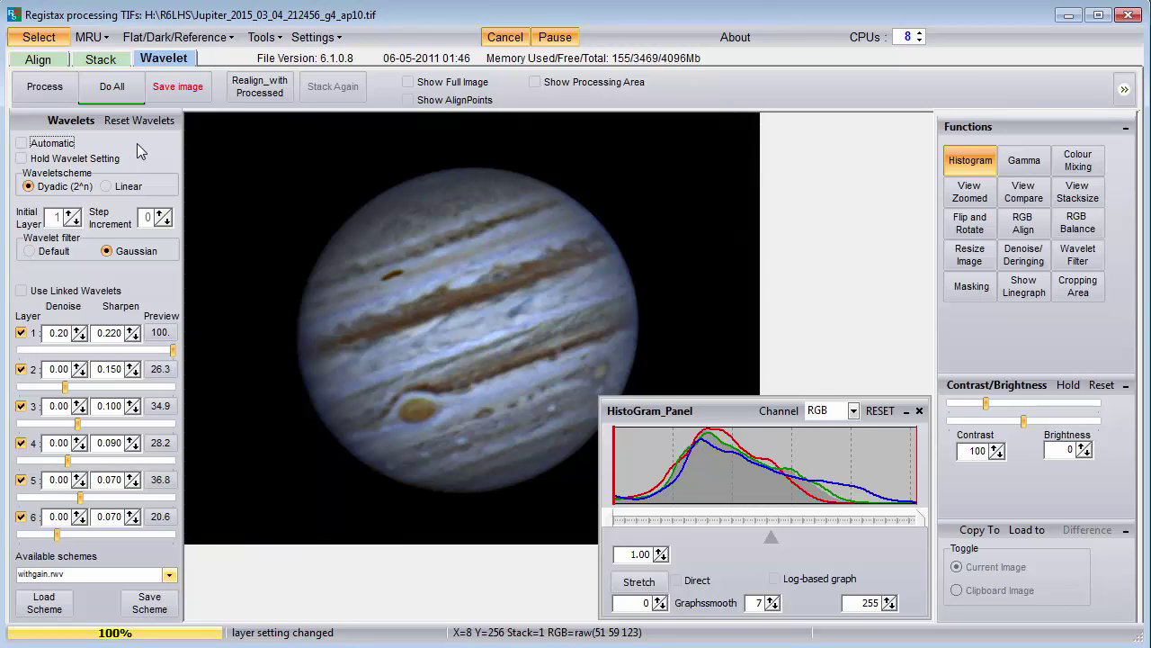